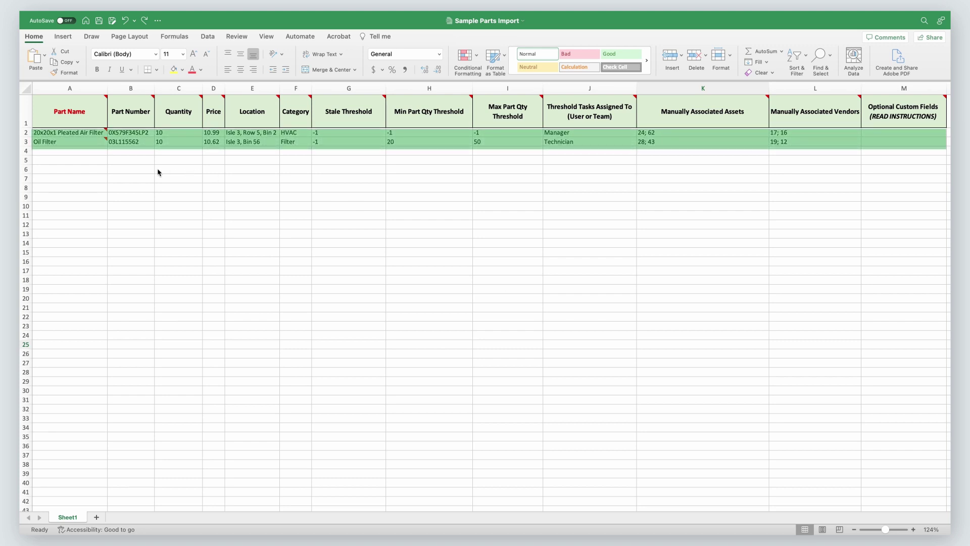
# Step: Clear the sample part data from cells A2:L6 with Clear Contents
pyautogui.moveTo(80, 137); pyautogui.dragTo(838, 174)
pyautogui.rightClick(838, 174)
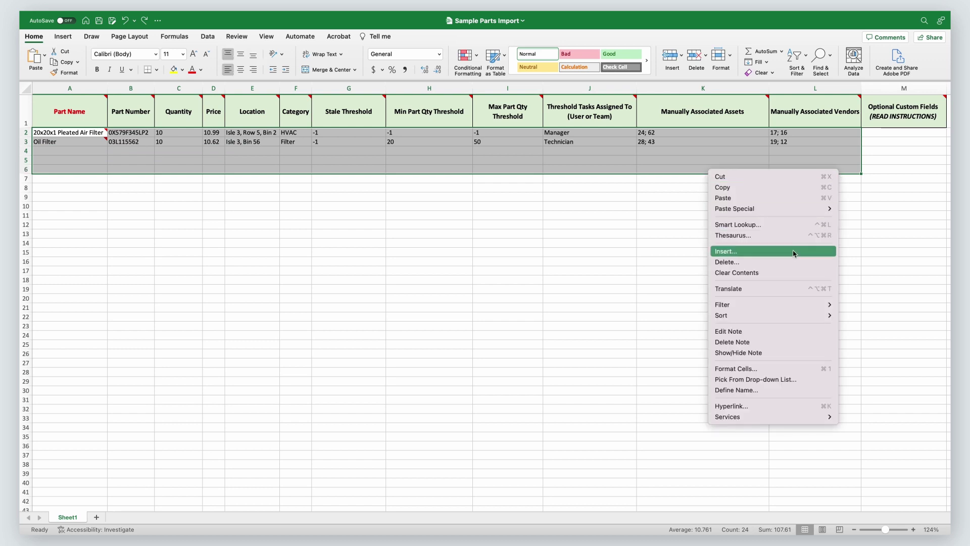
pyautogui.click(771, 273)
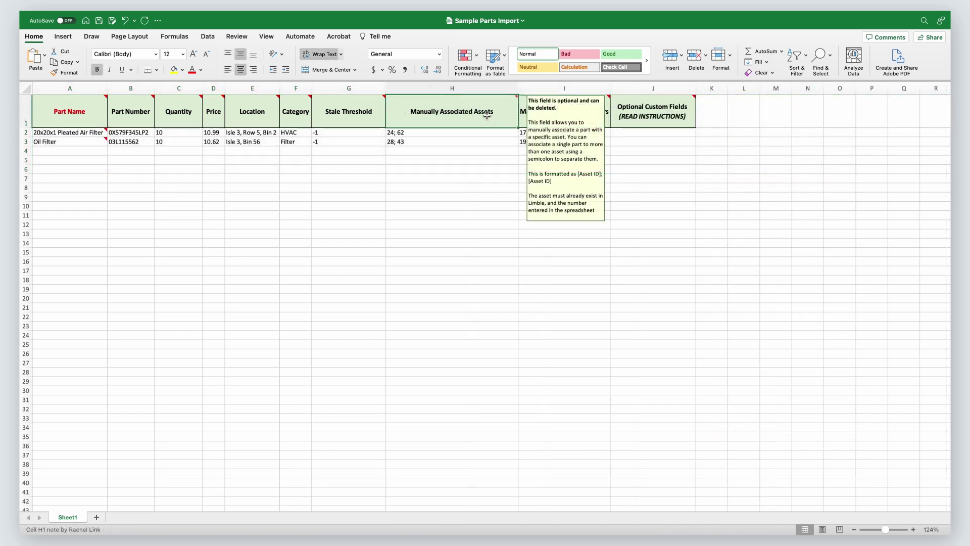
pyautogui.click(486, 116)
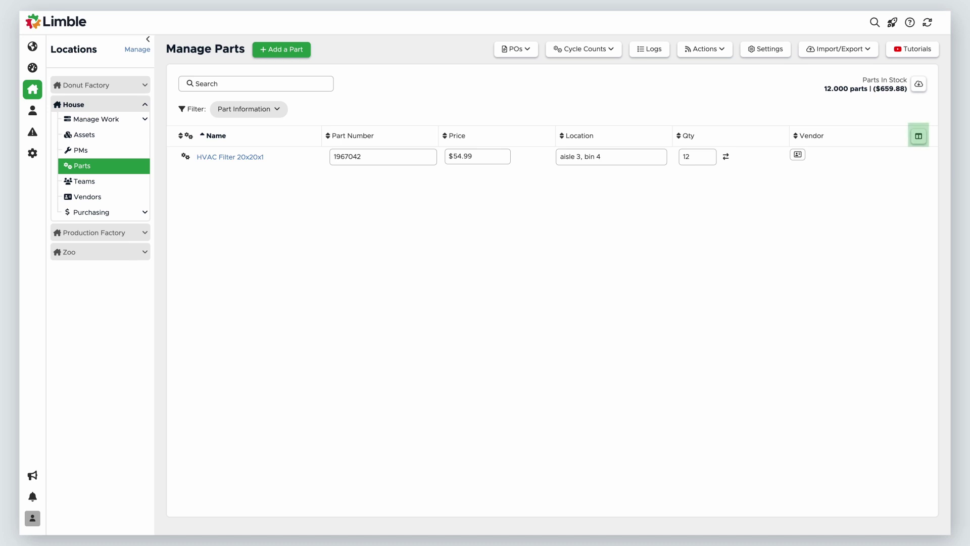
# Step: Create a Text-type custom column named Rating in the House parts list
pyautogui.click(923, 145)
pyautogui.scroll(-3, 921, 172)
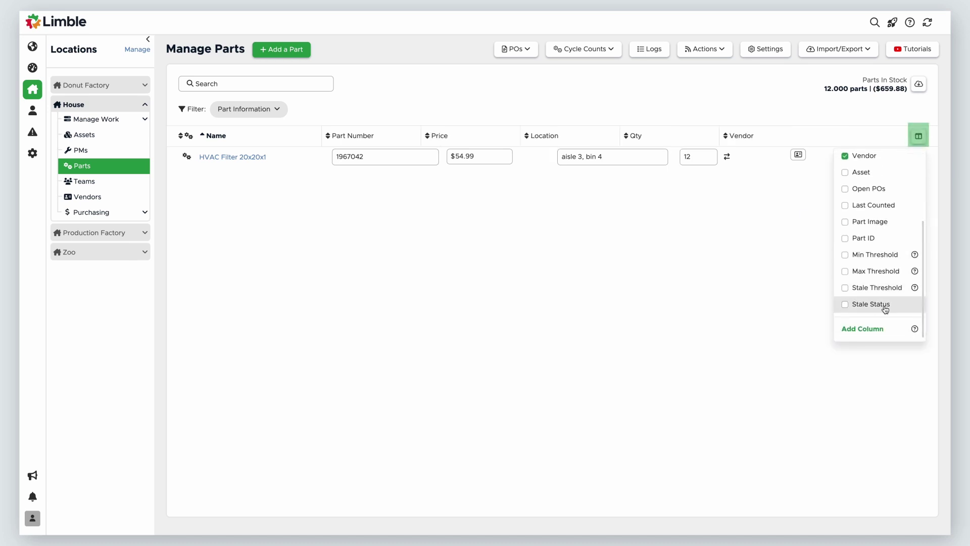
pyautogui.click(871, 334)
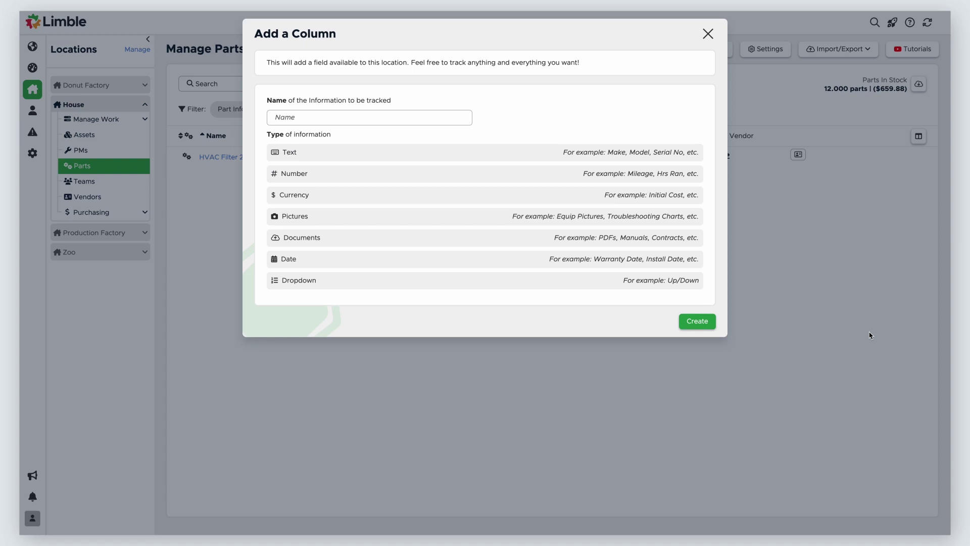
pyautogui.click(367, 112)
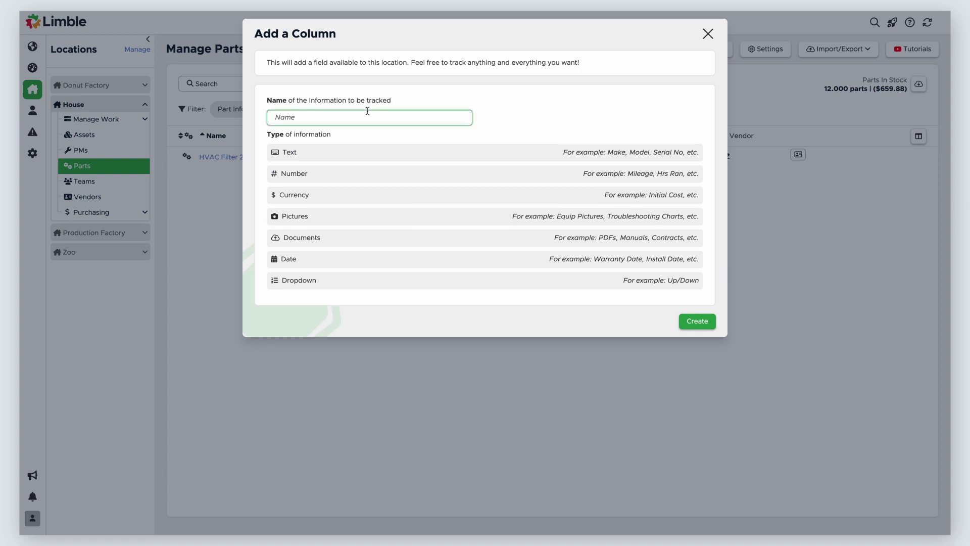
pyautogui.write('Rating')
pyautogui.click(385, 153)
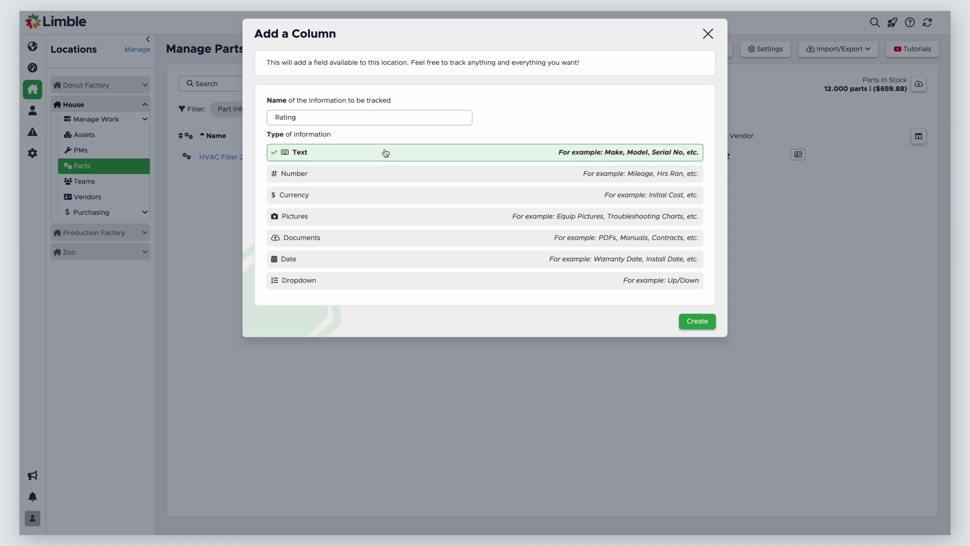
pyautogui.click(713, 326)
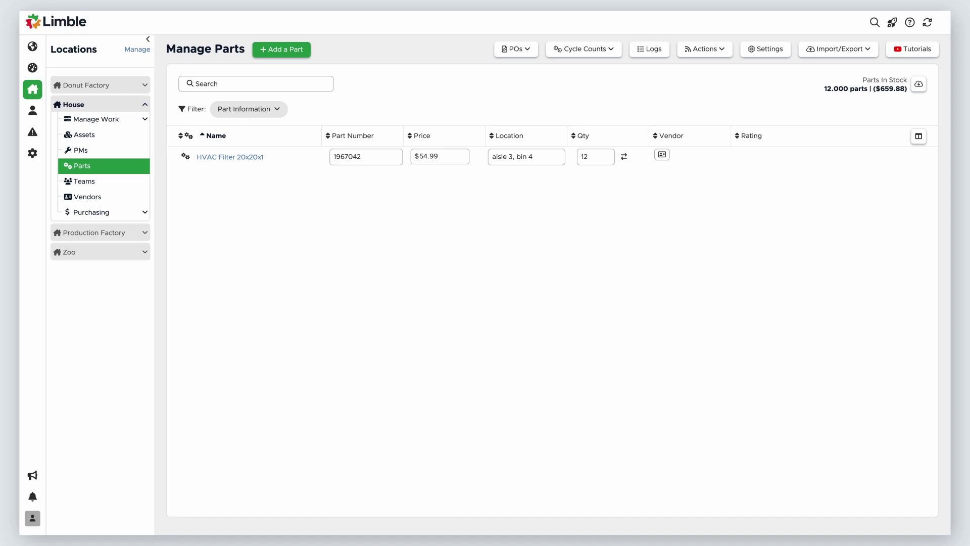
# Step: Show the Import/Export dropdown to review the parts import and export options
pyautogui.click(842, 51)
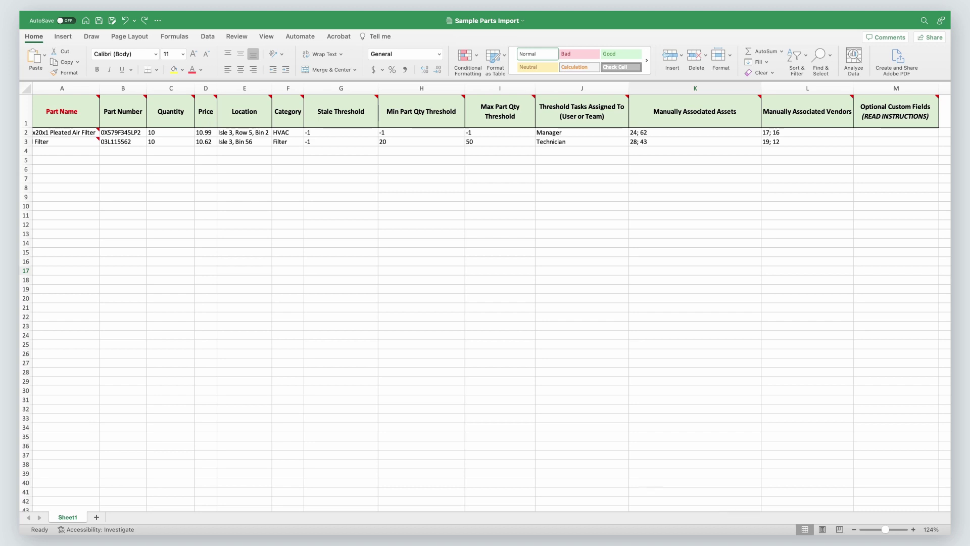
pyautogui.hscroll(-1, 638, 132)
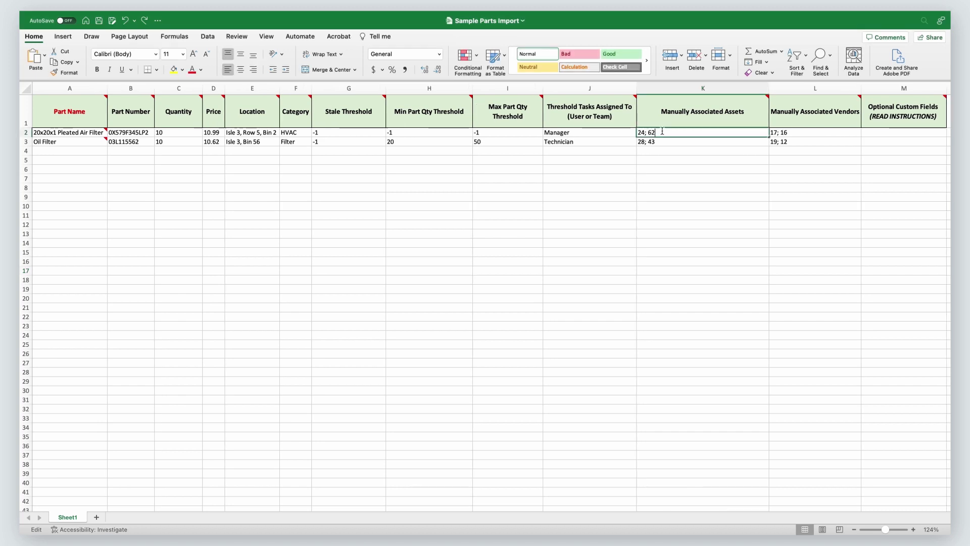
pyautogui.doubleClick(637, 132)
pyautogui.press('BackSpace')
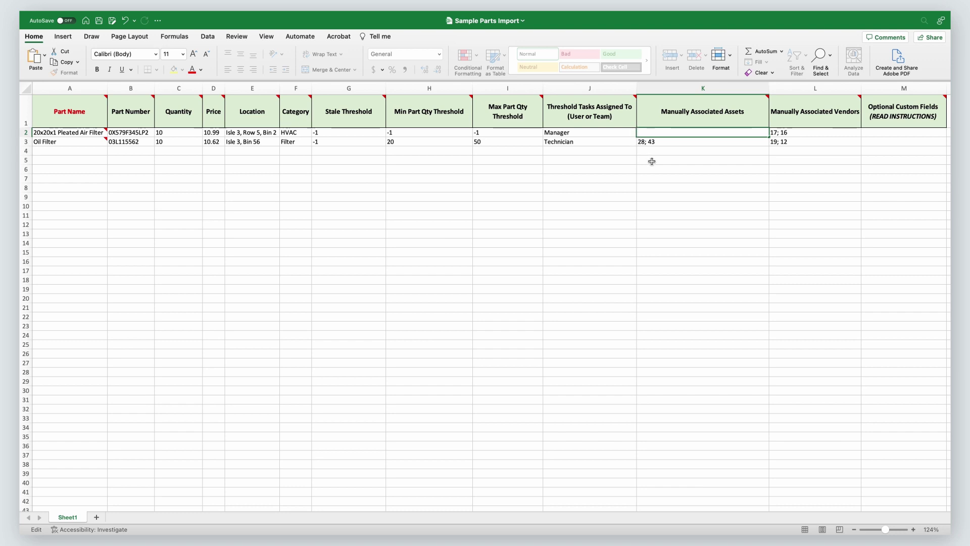
pyautogui.write('24; 62')
# Step: Delete columns H–J (Min/Max Part Qty Threshold, threshold tasks), then select the Optional Custom Fields header
pyautogui.click(445, 90)
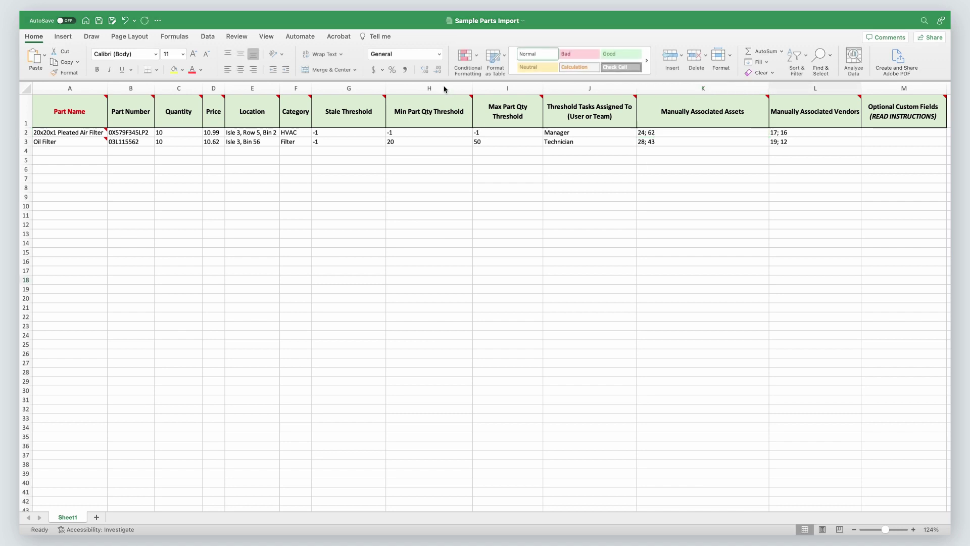
pyautogui.keyDown('shift'); pyautogui.click(487, 84); pyautogui.keyUp('shift')
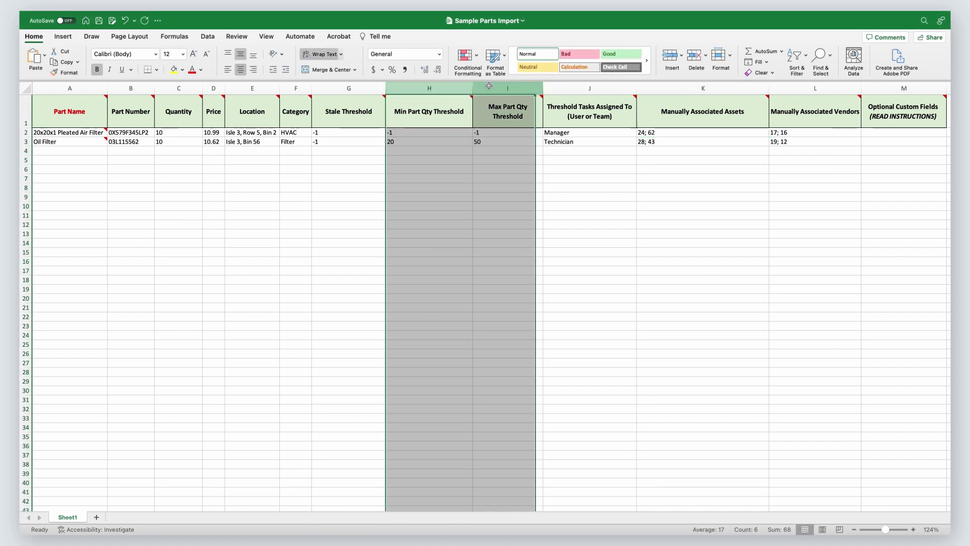
pyautogui.keyDown('shift'); pyautogui.click(610, 86); pyautogui.keyUp('shift')
pyautogui.rightClick(526, 236)
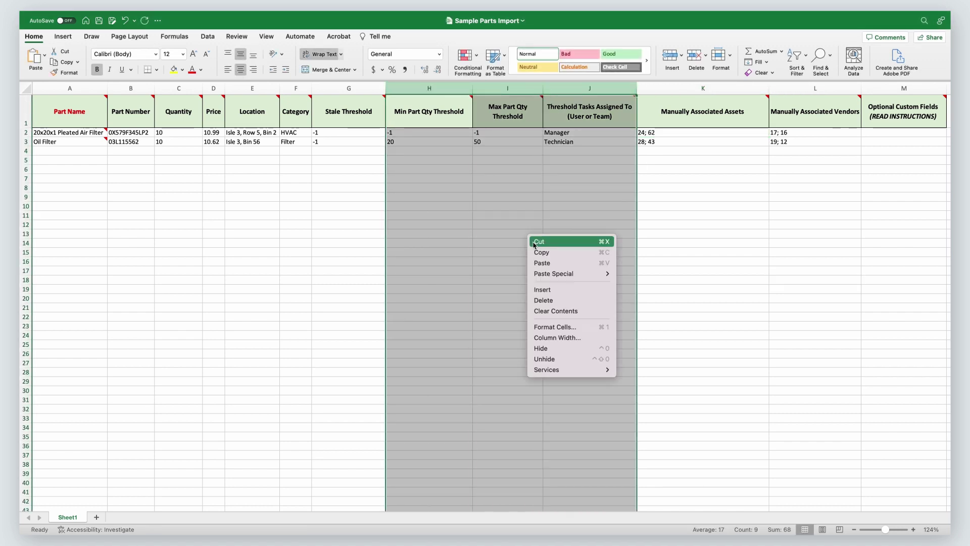
pyautogui.click(553, 300)
pyautogui.click(552, 302)
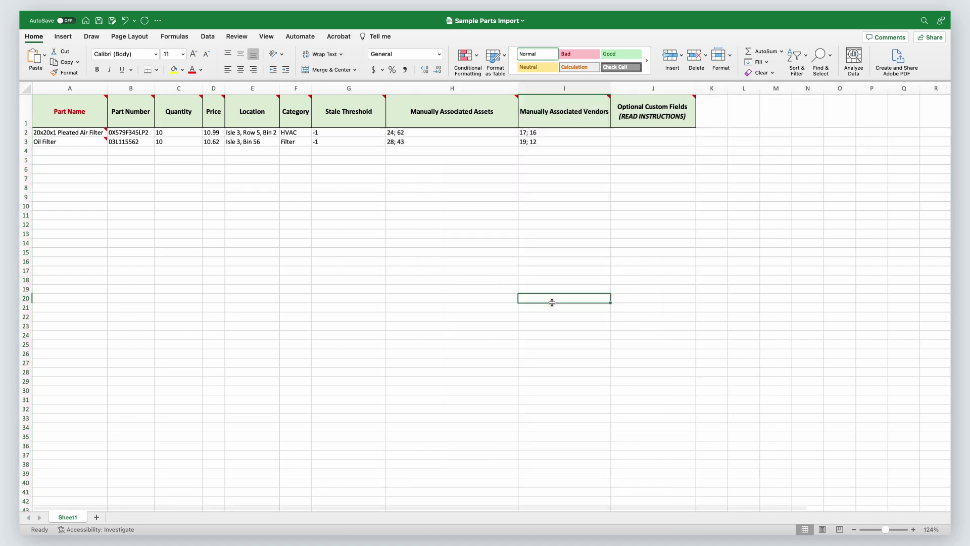
pyautogui.click(486, 116)
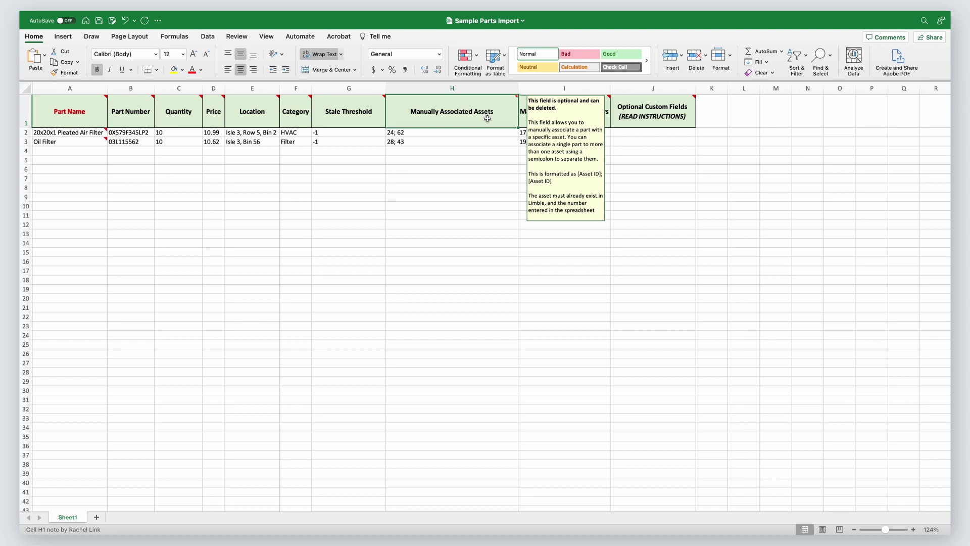
pyautogui.click(672, 123)
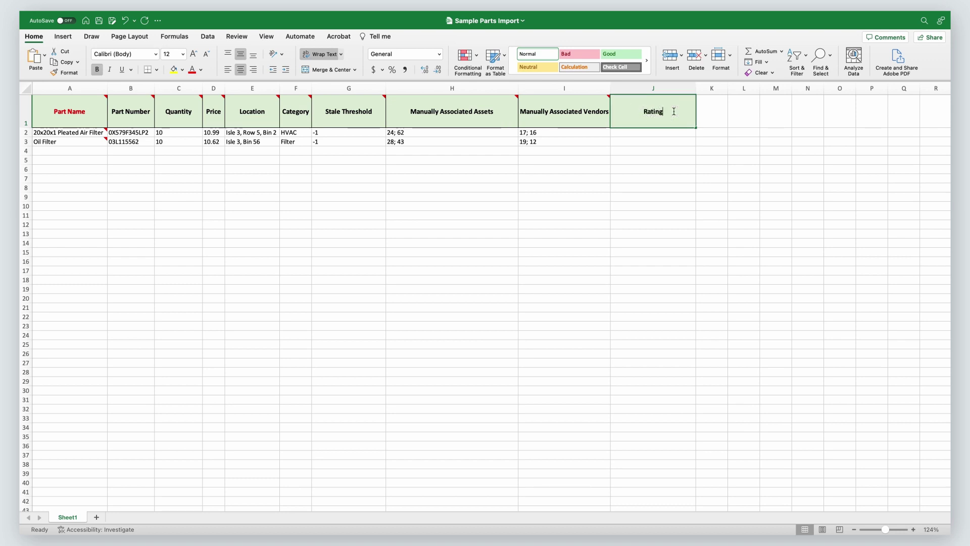
# Step: Enter Rating as the J1 header and MERV 7 in J2 for the pleated filter
pyautogui.press('Return')
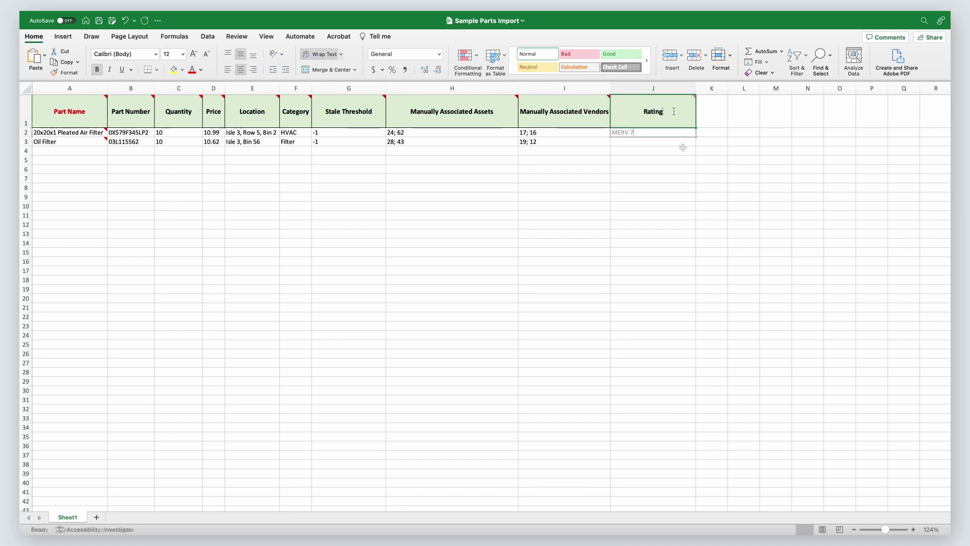
pyautogui.write('MERV 7')
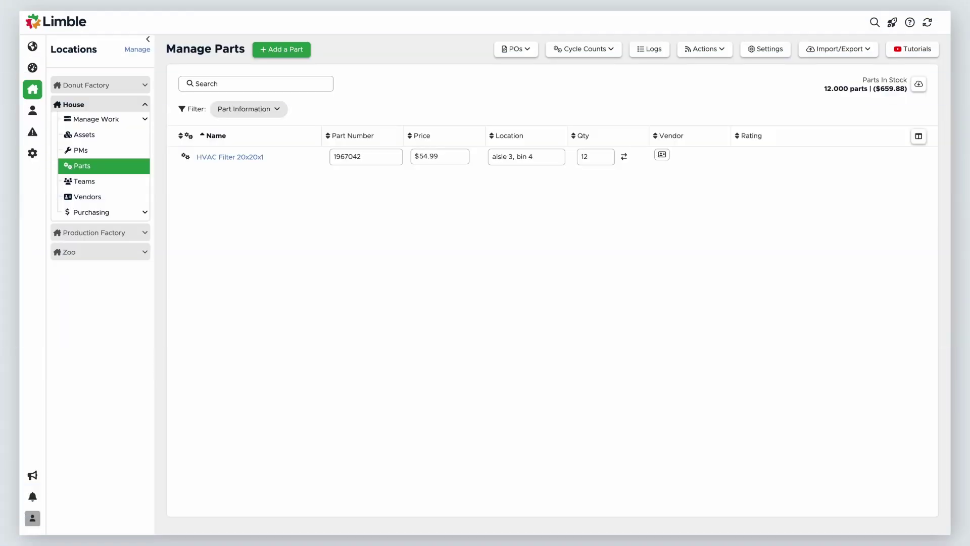
# Step: Upload Sample Parts Import through Import/Export > Import Parts and preview the 2 parts to add
pyautogui.click(867, 50)
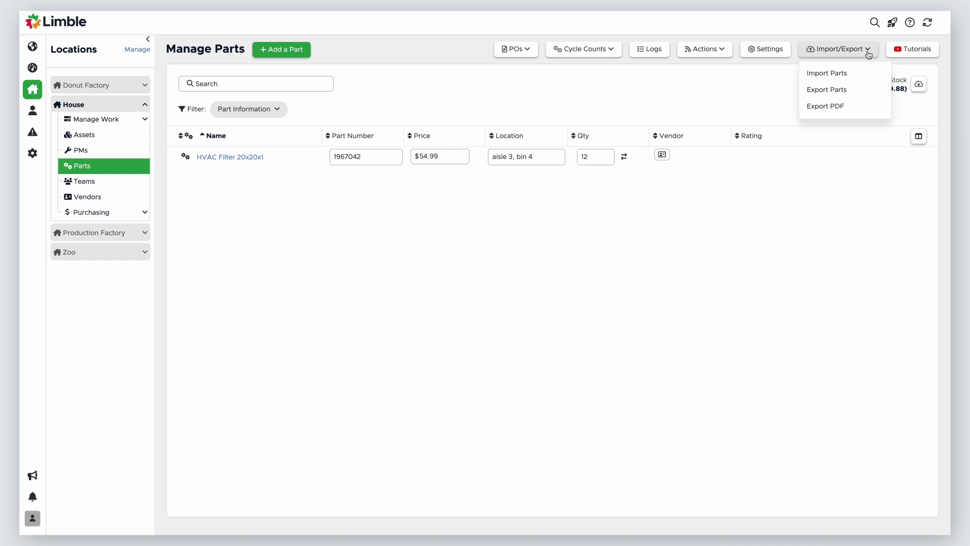
pyautogui.click(870, 75)
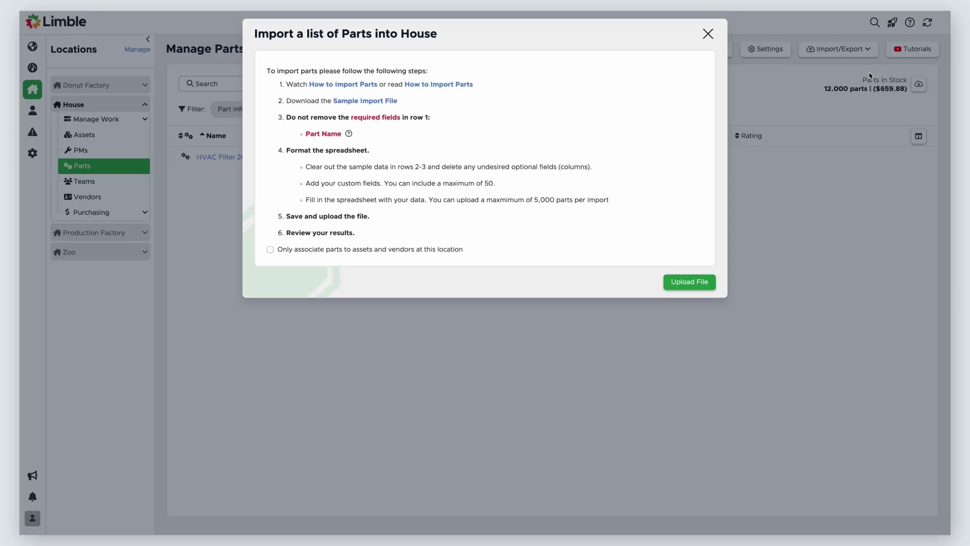
pyautogui.click(707, 283)
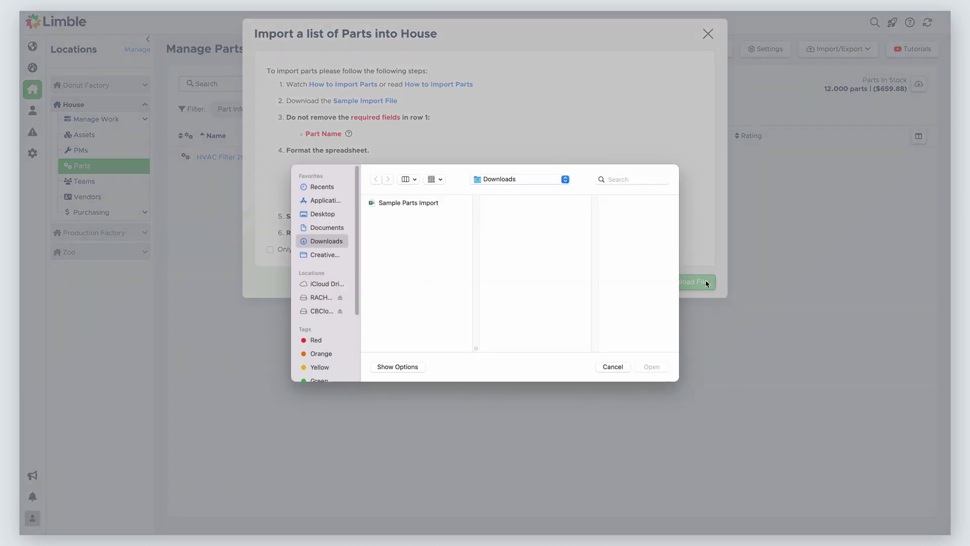
pyautogui.click(447, 209)
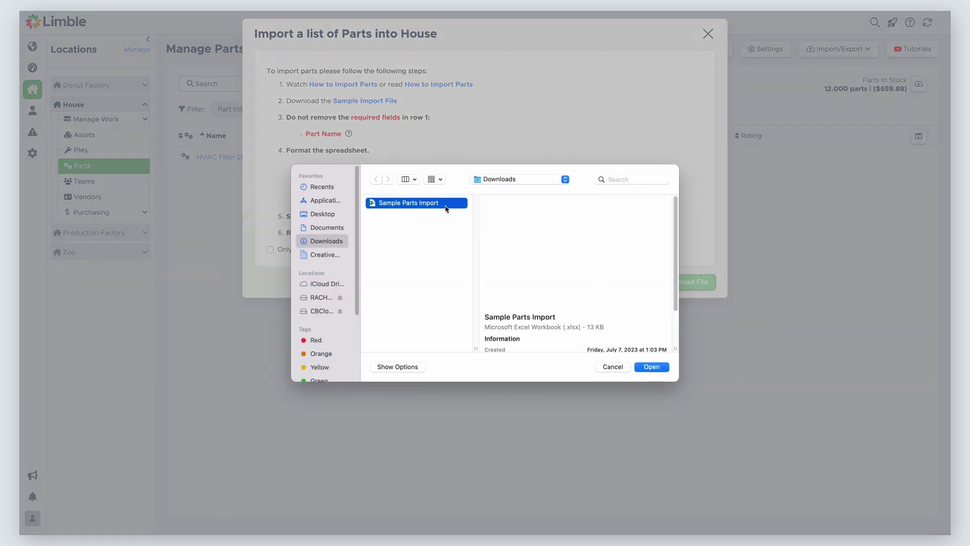
pyautogui.click(654, 367)
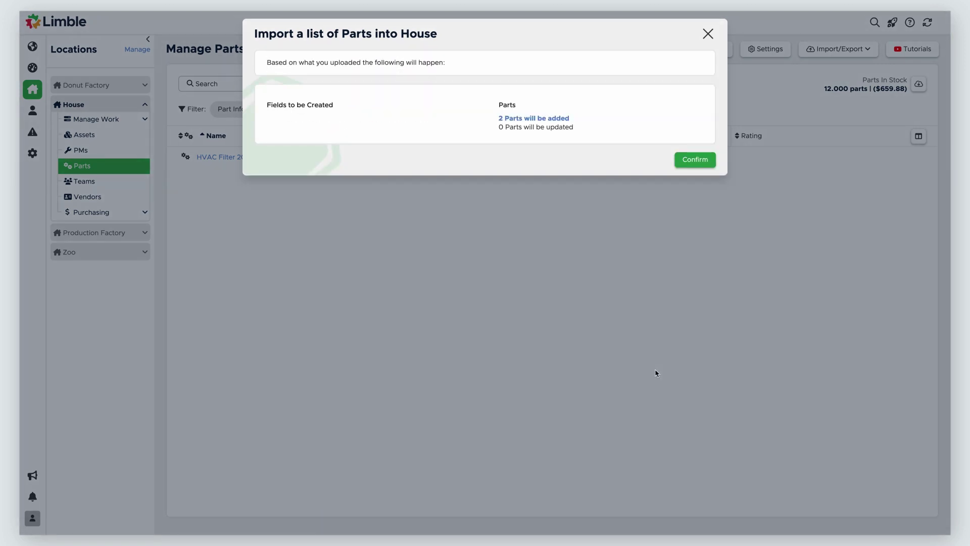
pyautogui.click(566, 119)
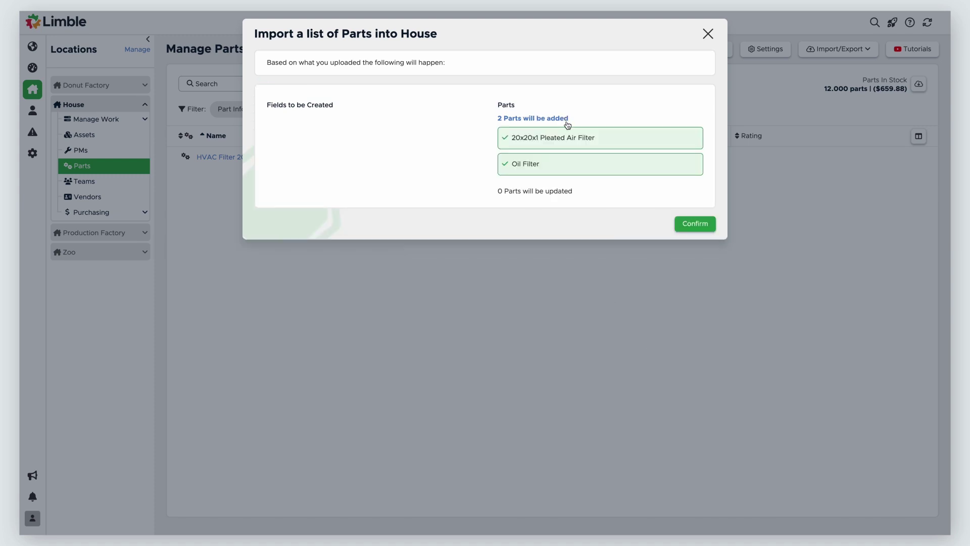
# Step: Confirm the import of 20x20x1 Pleated Air Filter and Oil Filter
pyautogui.click(699, 226)
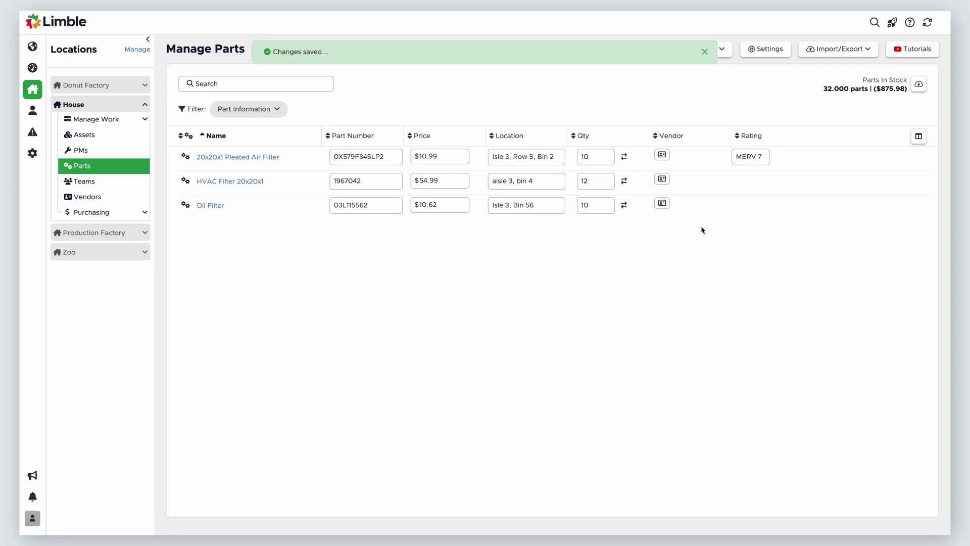